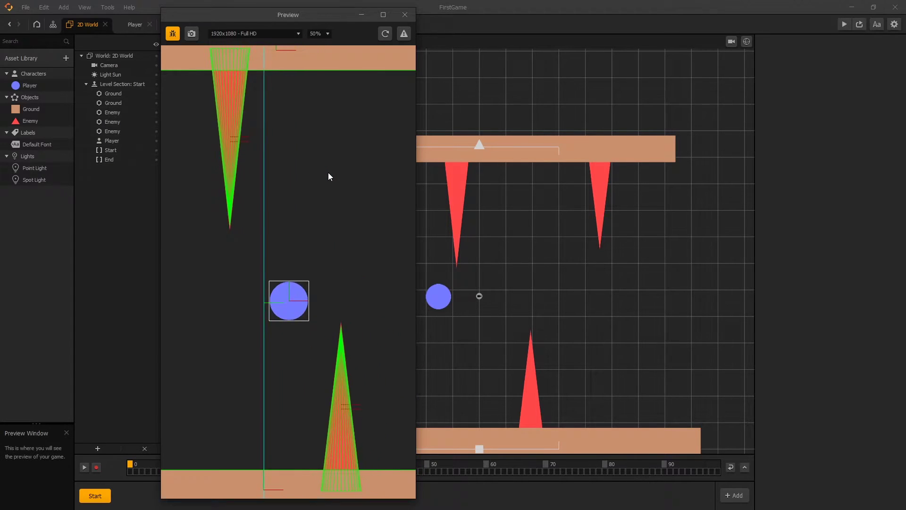
Make the Player ball jump three times in the running preview until it hits a hanging spike.
click(329, 176)
click(329, 177)
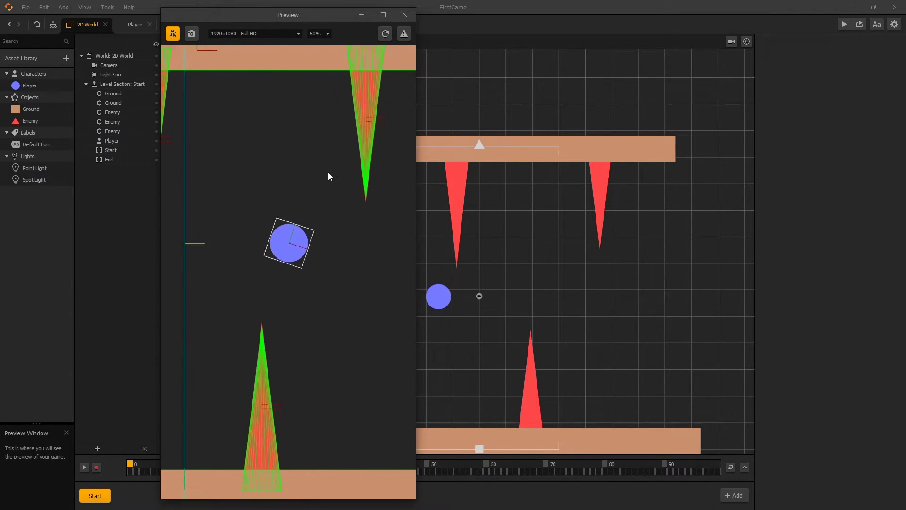
click(329, 176)
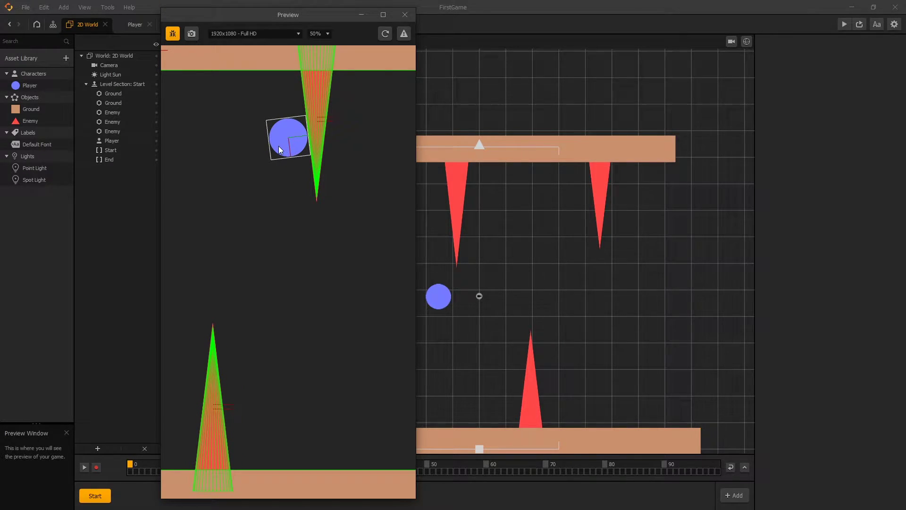
Close the preview and set the Player's Collision Shape to Sphere.
click(410, 19)
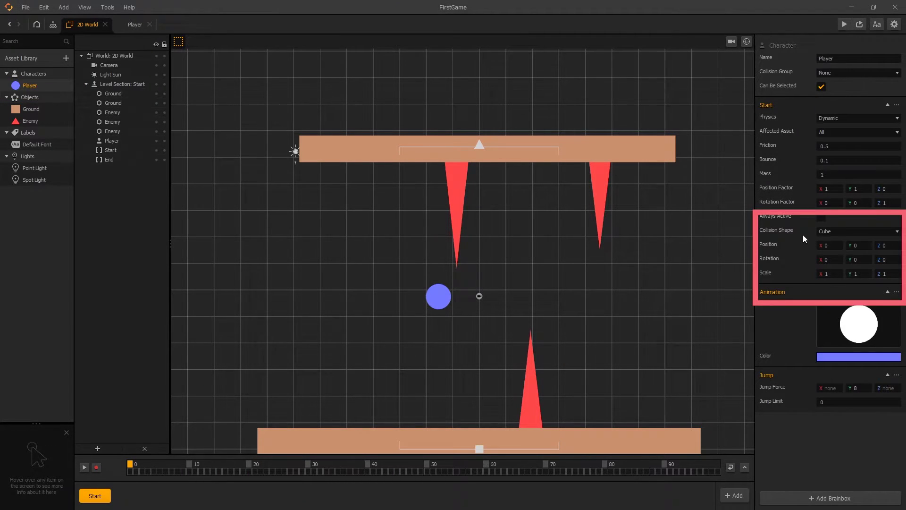
click(845, 232)
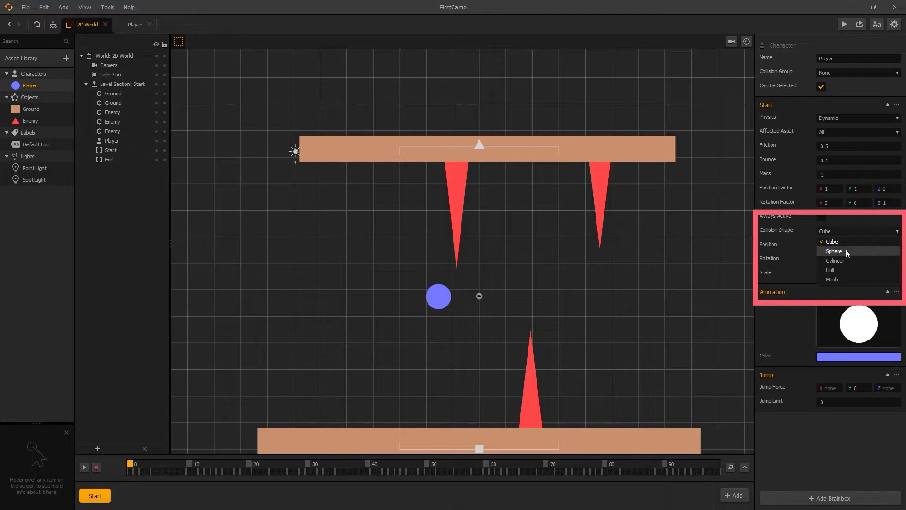
click(844, 251)
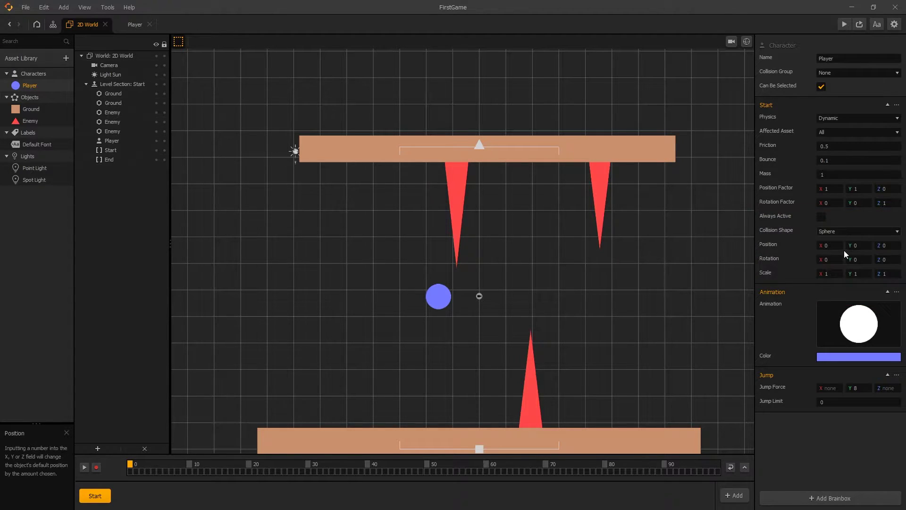
Play-test the level, jumping the ball with Space, then restart and jump again with clicks.
click(845, 24)
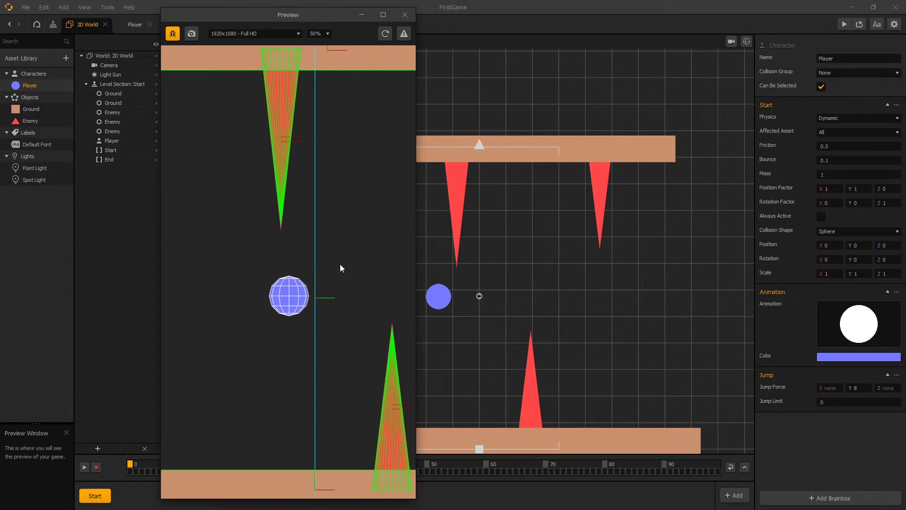
key(space)
key(space)
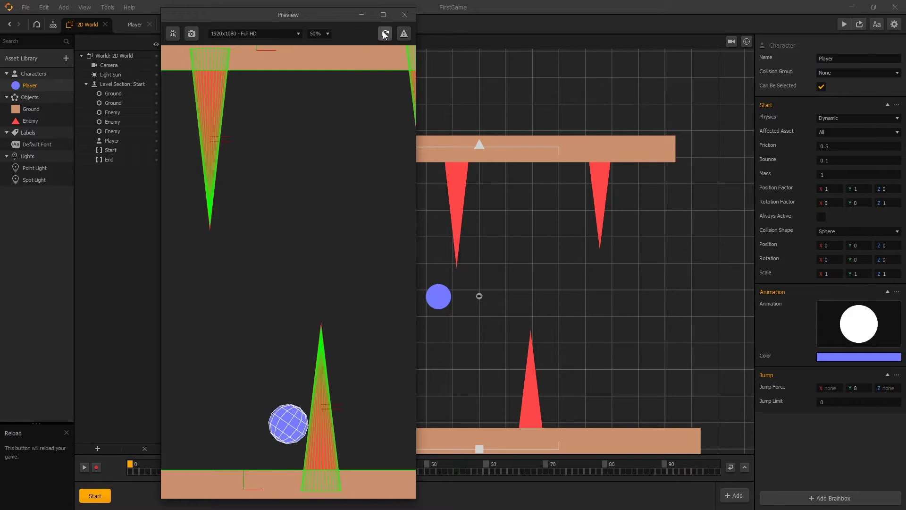
key(space)
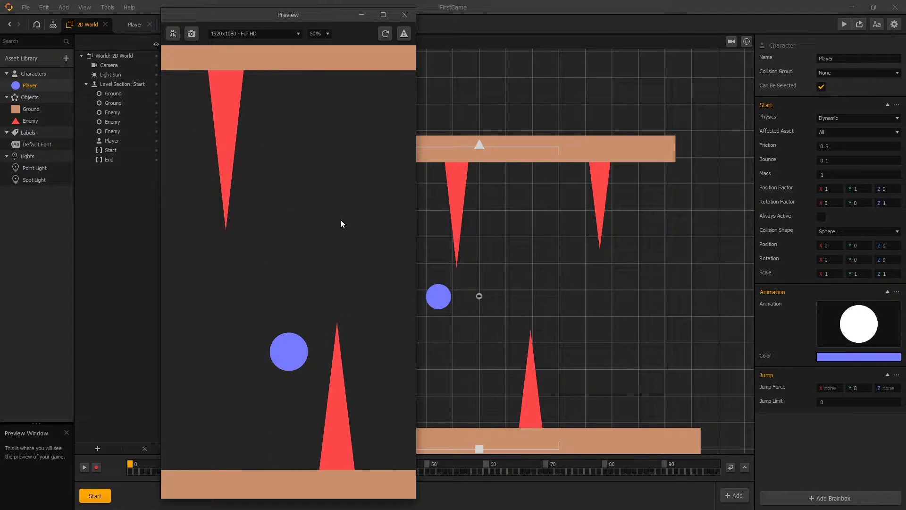
key(space)
key(space)
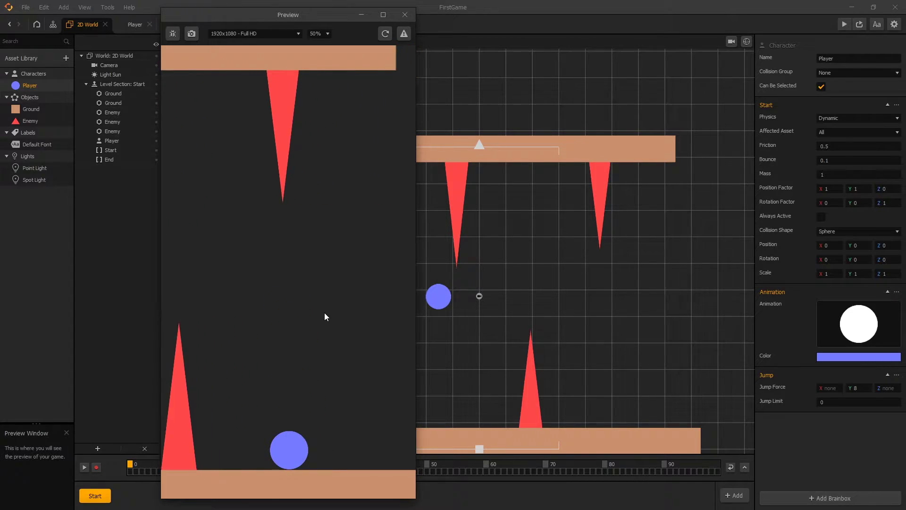
click(384, 34)
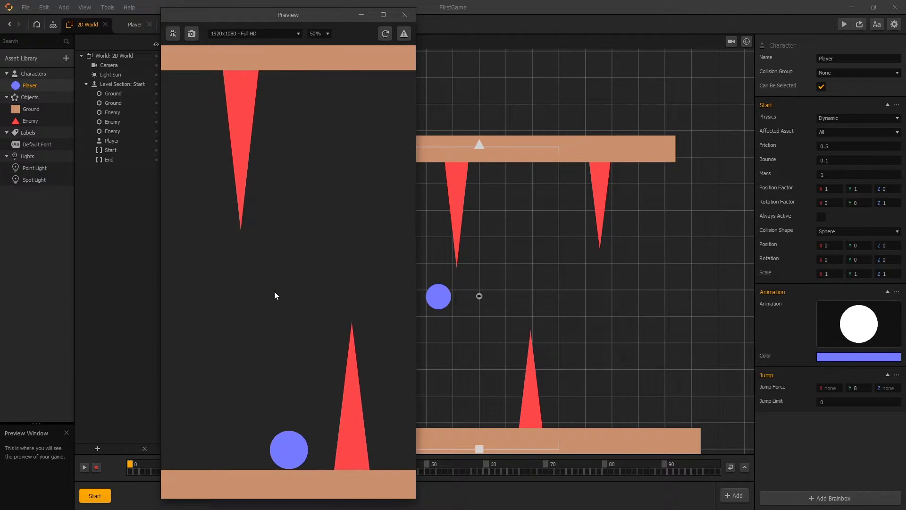
click(274, 298)
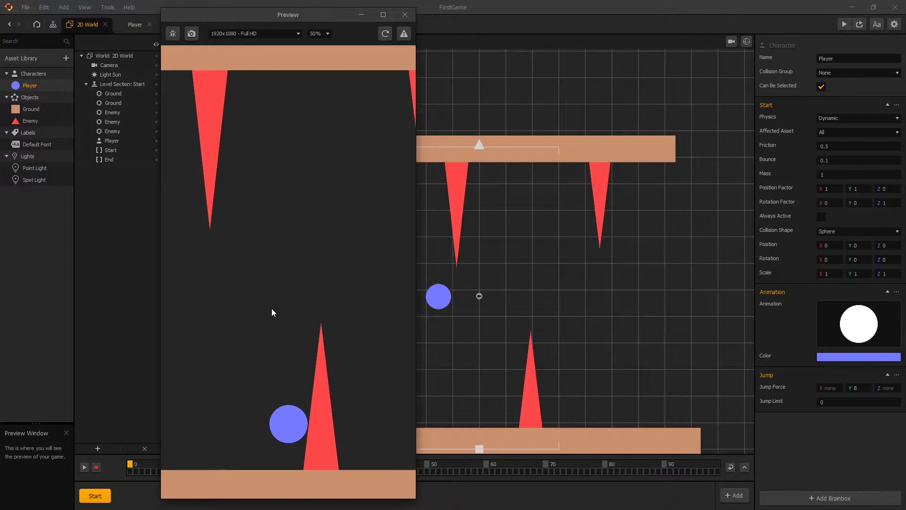
click(292, 373)
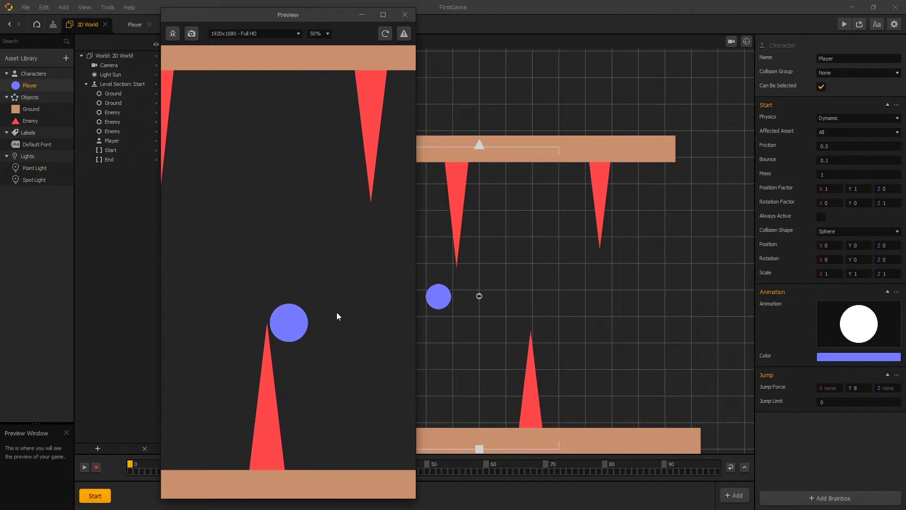
Set the Player's X, Y and Z scale to .94 and replay the level in the refreshed preview.
click(799, 273)
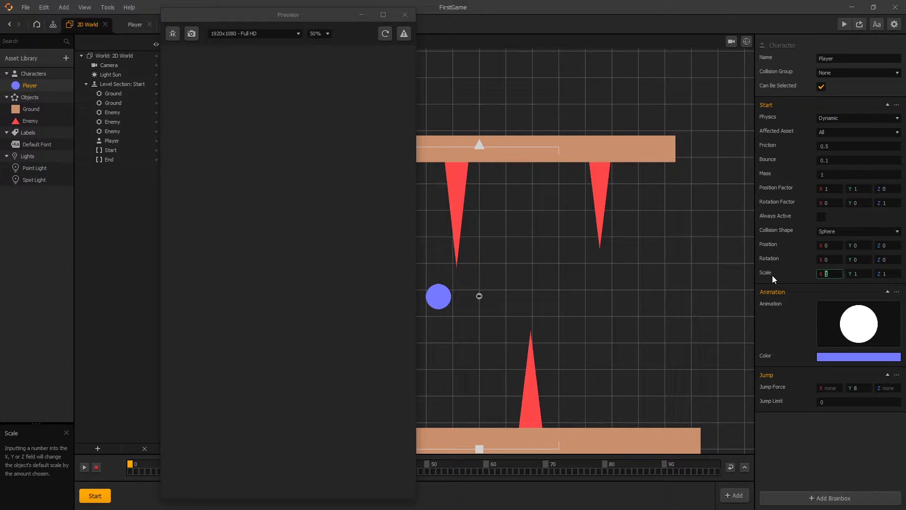
text(.2)
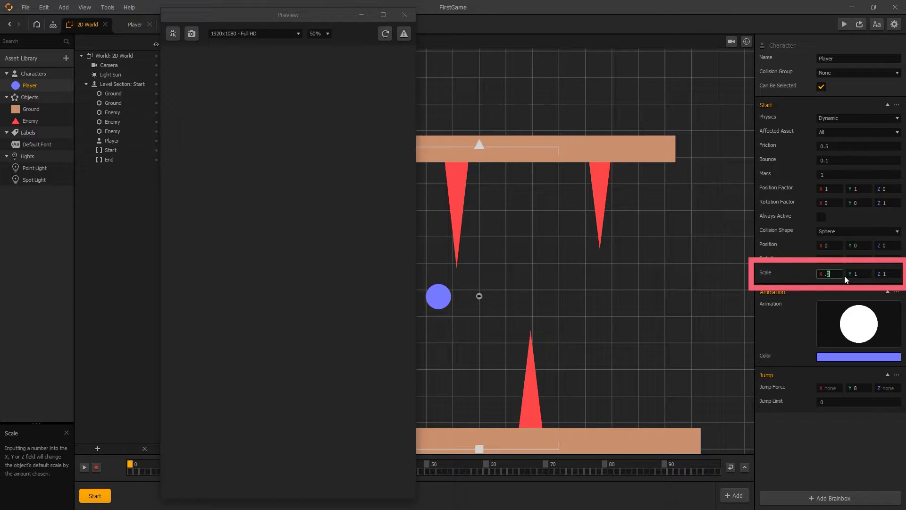
text(94)
click(847, 279)
text(.94)
key(Tab)
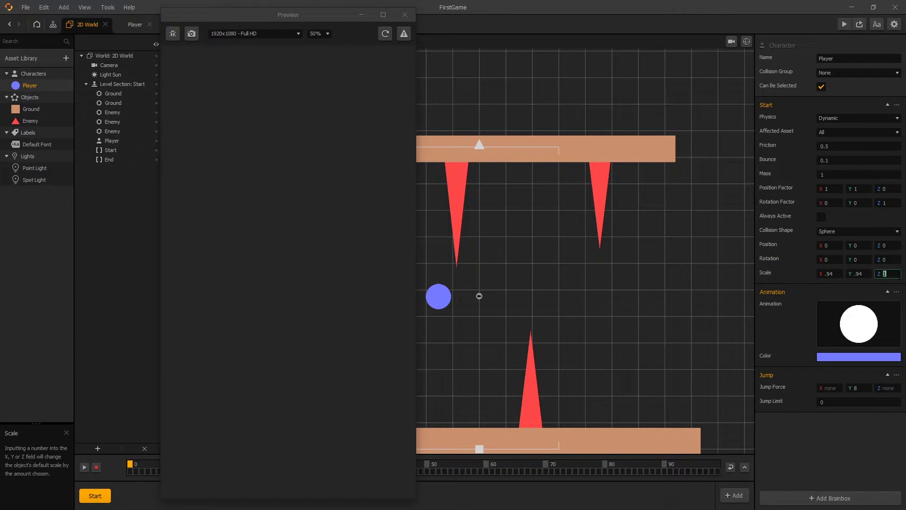
text(.94)
click(386, 34)
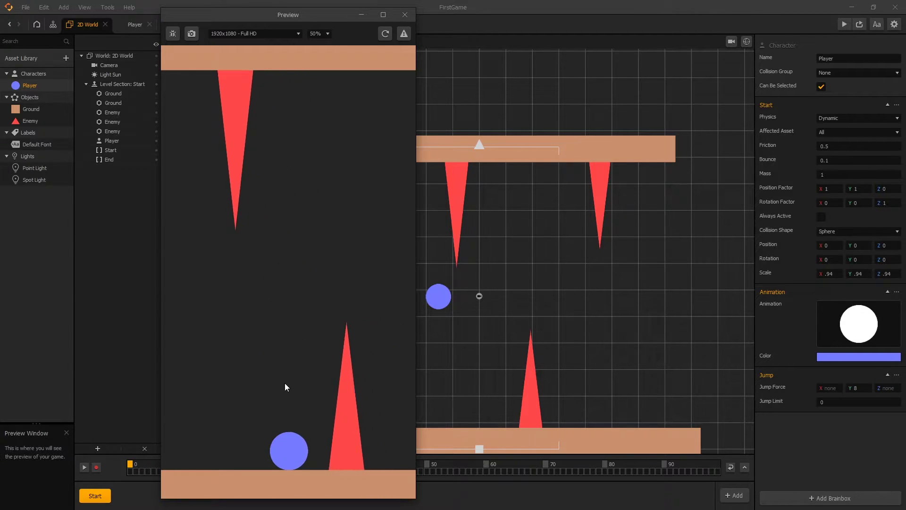
click(309, 440)
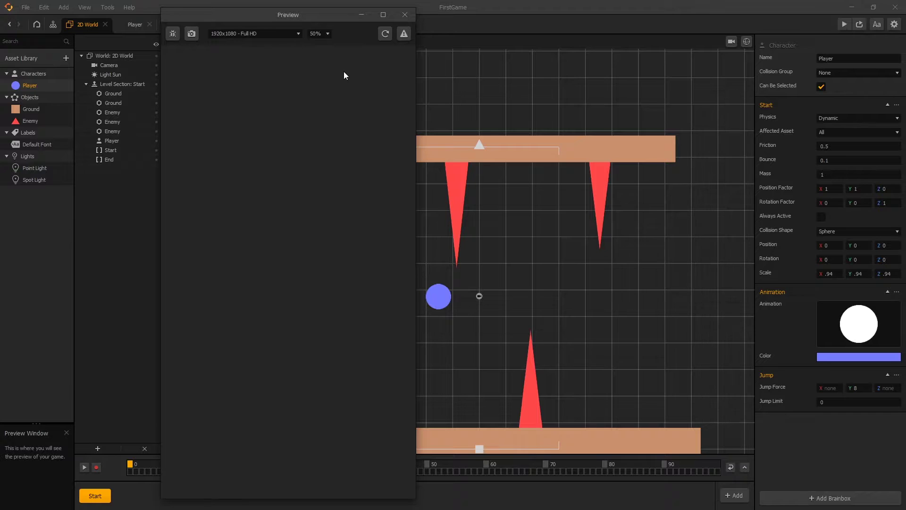
Close the preview and add the white Rectangle sprite from the Sprites browser to the Asset Library.
click(405, 15)
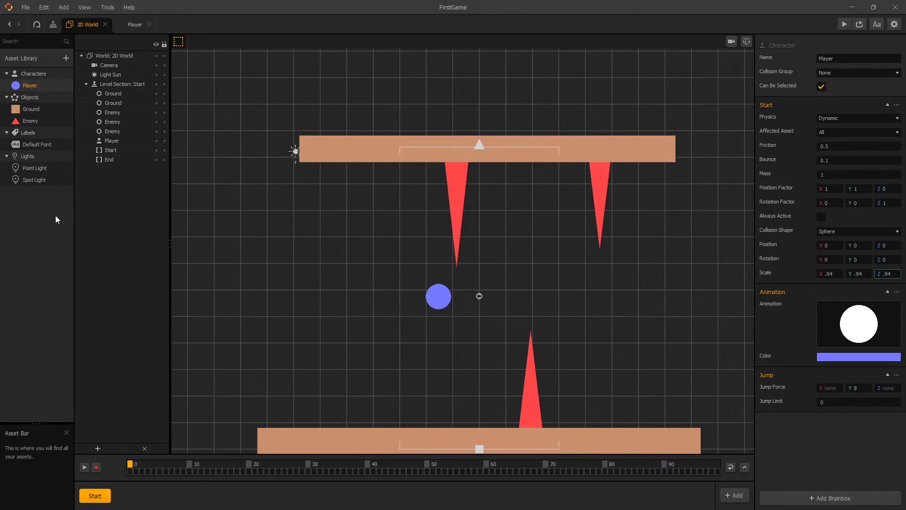
click(66, 58)
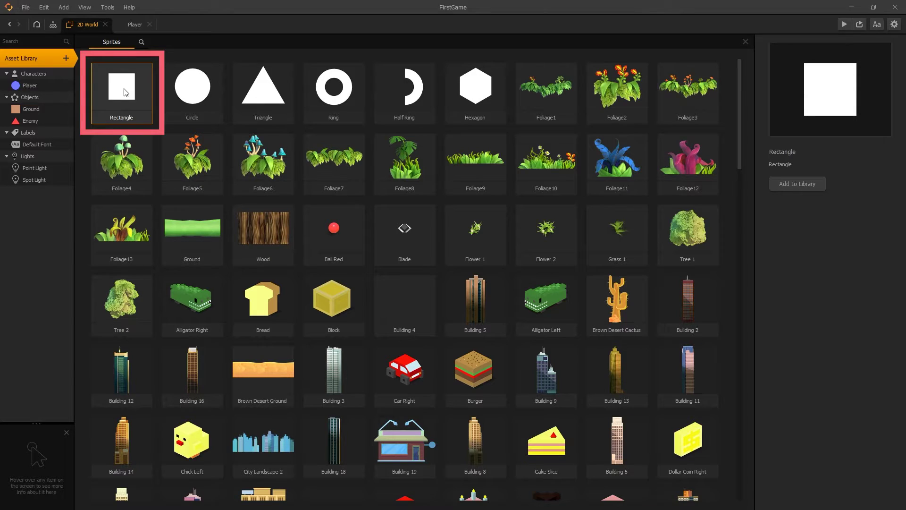
double_click(126, 92)
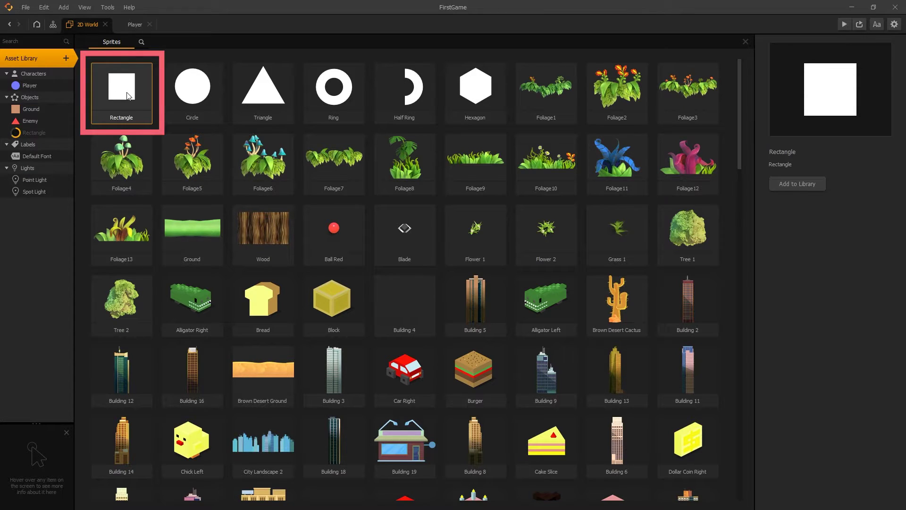
click(45, 131)
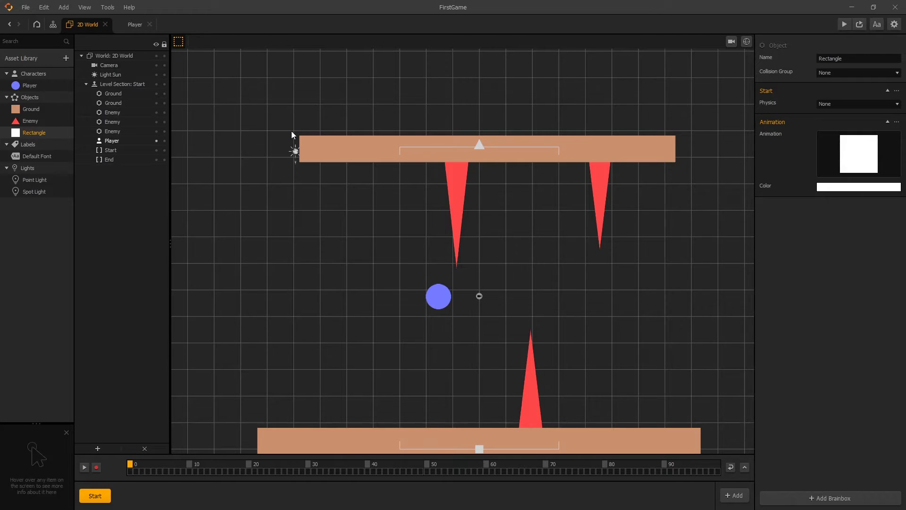
Rename the Rectangle asset to 'Point'.
click(832, 58)
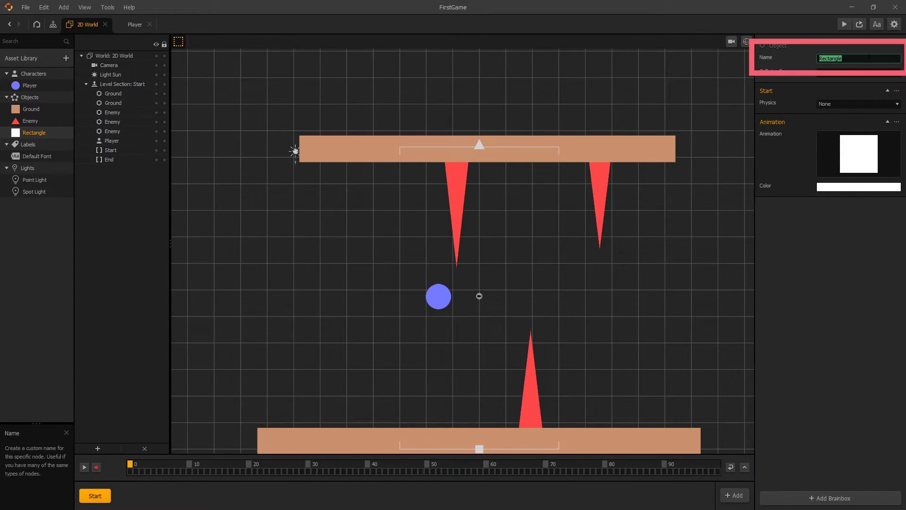
text(Point)
key(Return)
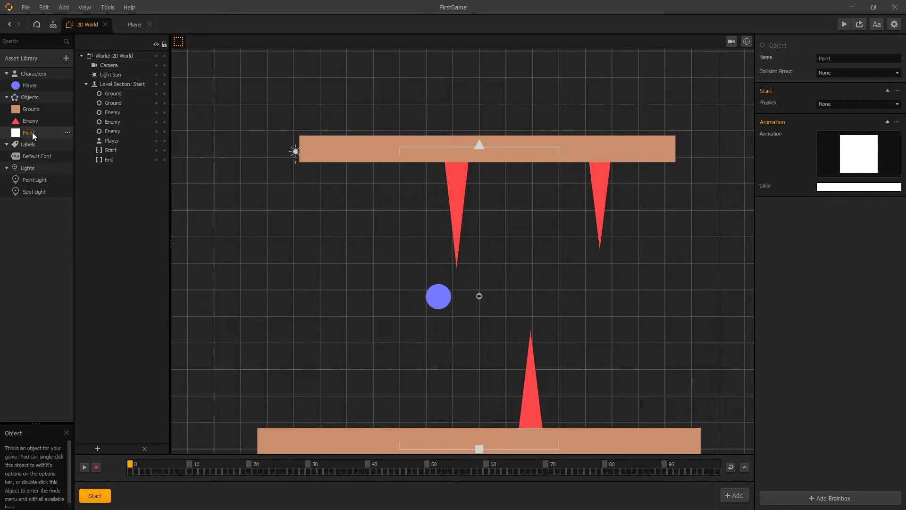
Place Point below the upper spike as a tall bar past the ceiling, and shift the Player left.
drag(30, 132, 468, 255)
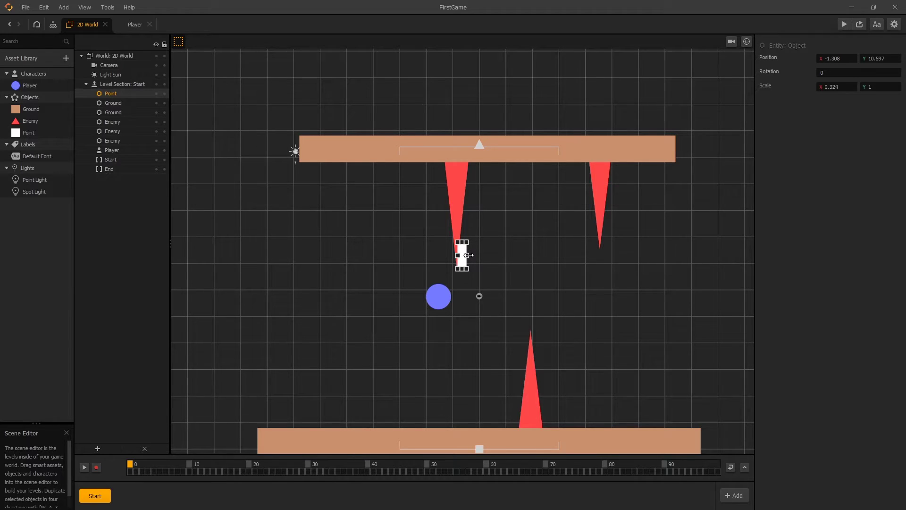
drag(462, 269, 469, 477)
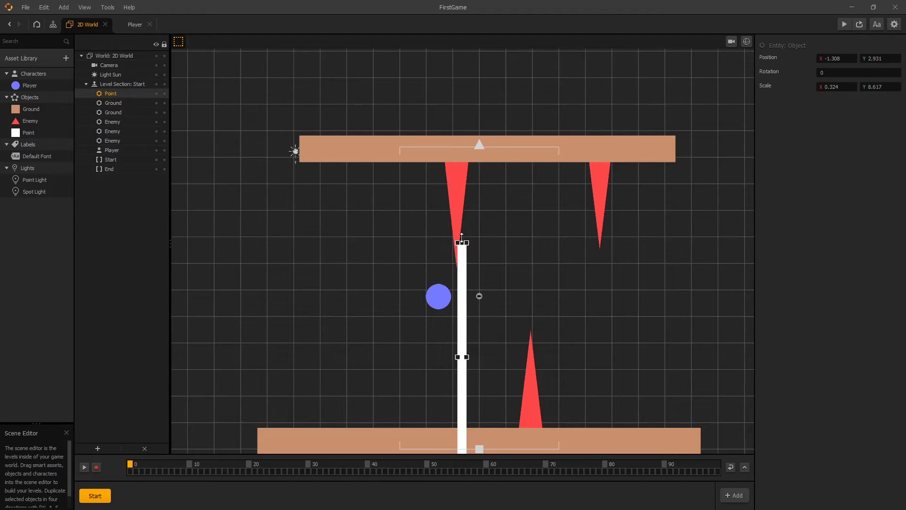
drag(462, 241, 468, 66)
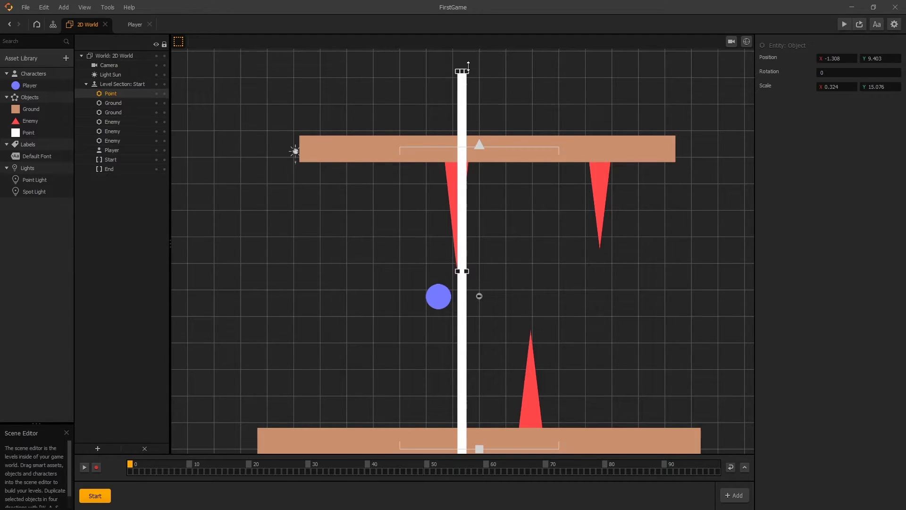
click(434, 302)
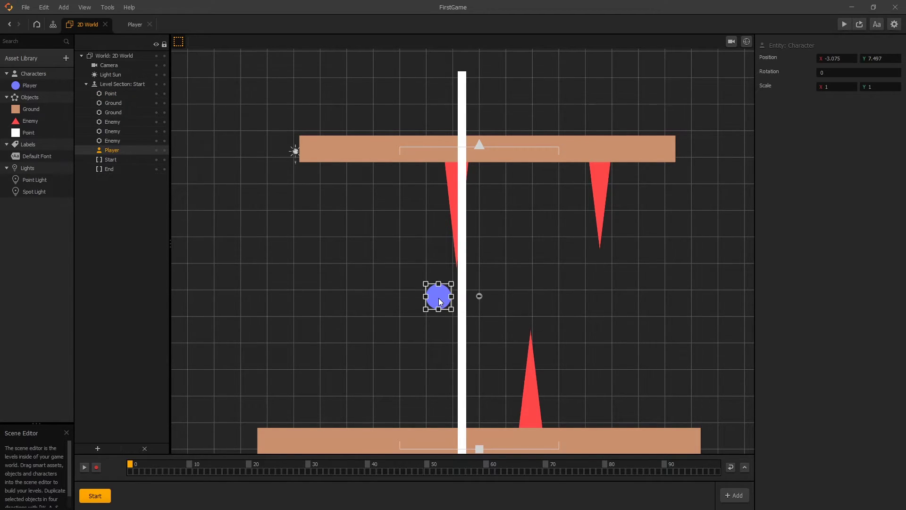
drag(440, 302, 372, 297)
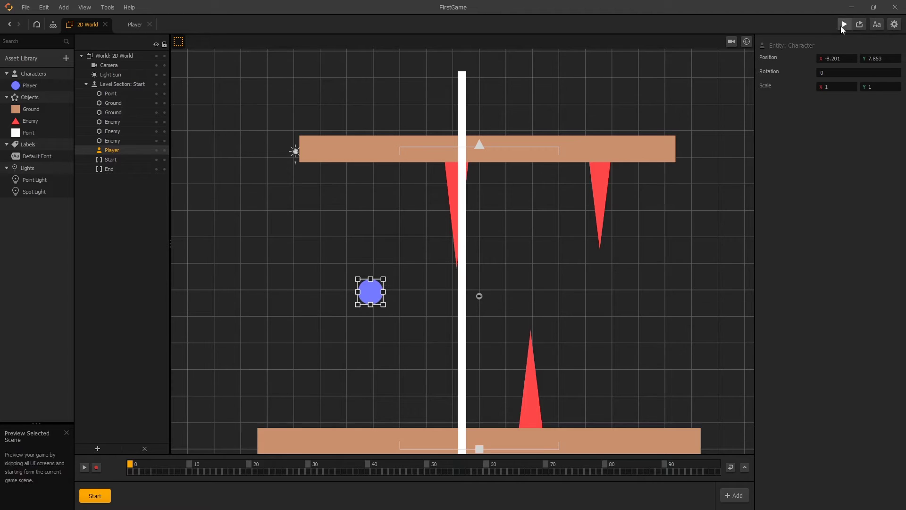
click(844, 26)
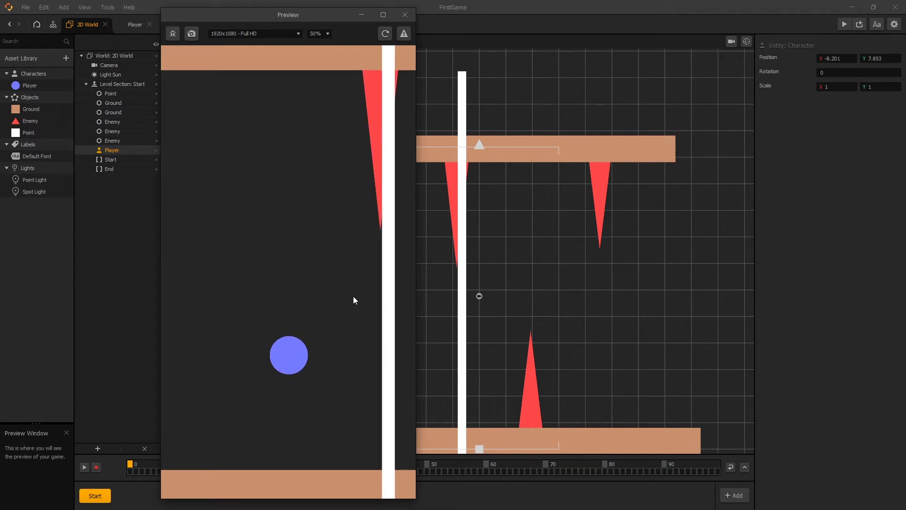
click(353, 295)
click(353, 295)
click(353, 296)
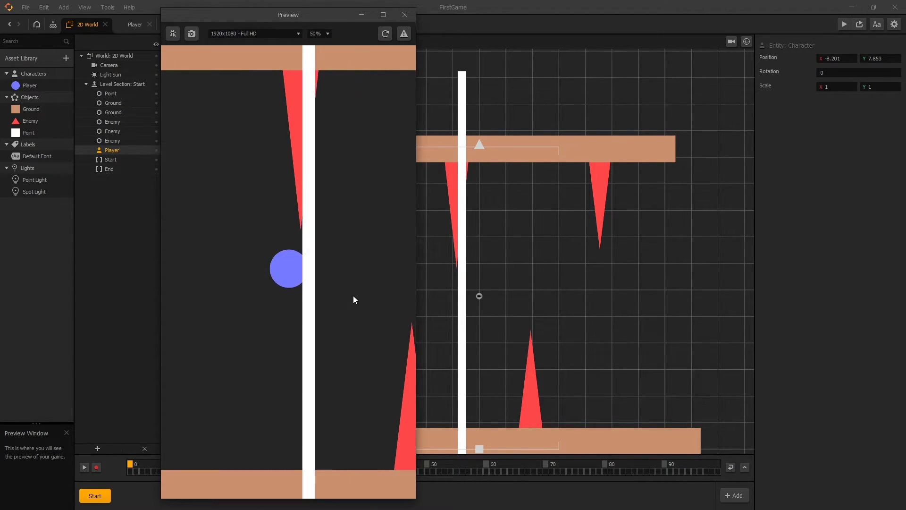
click(353, 296)
click(353, 296)
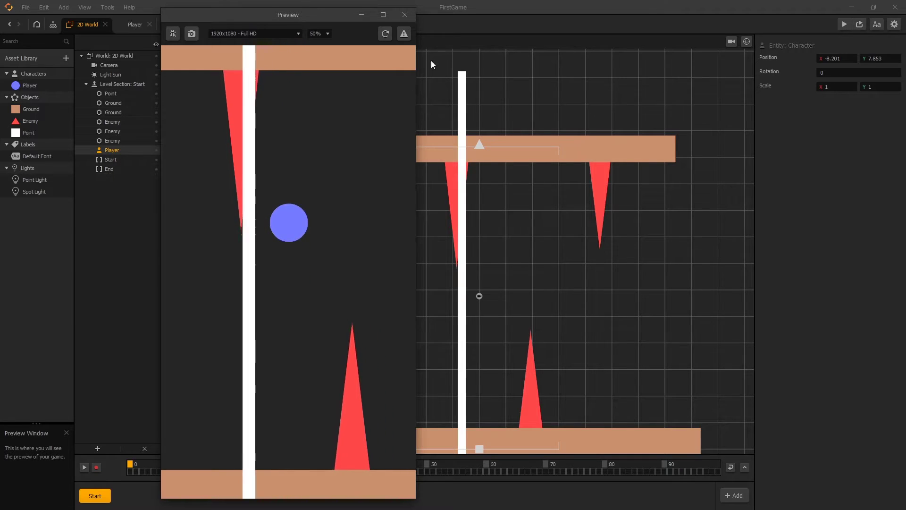
click(409, 16)
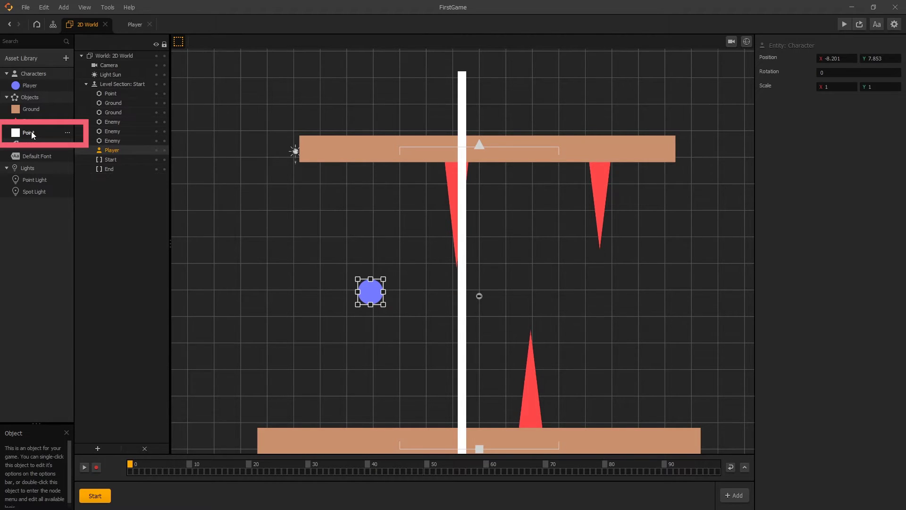
In Point's node map, drag an If Collide node from Actions and wire it to Start's Created output.
double_click(31, 131)
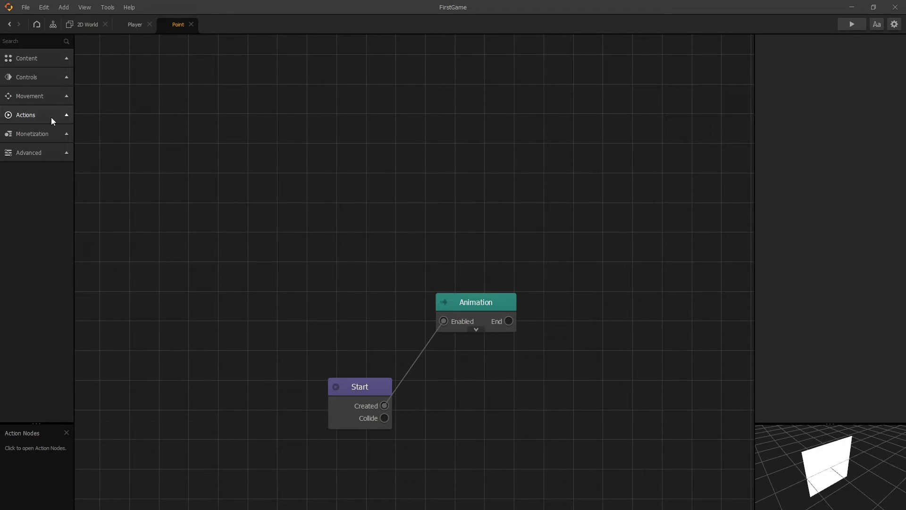
click(51, 117)
click(52, 116)
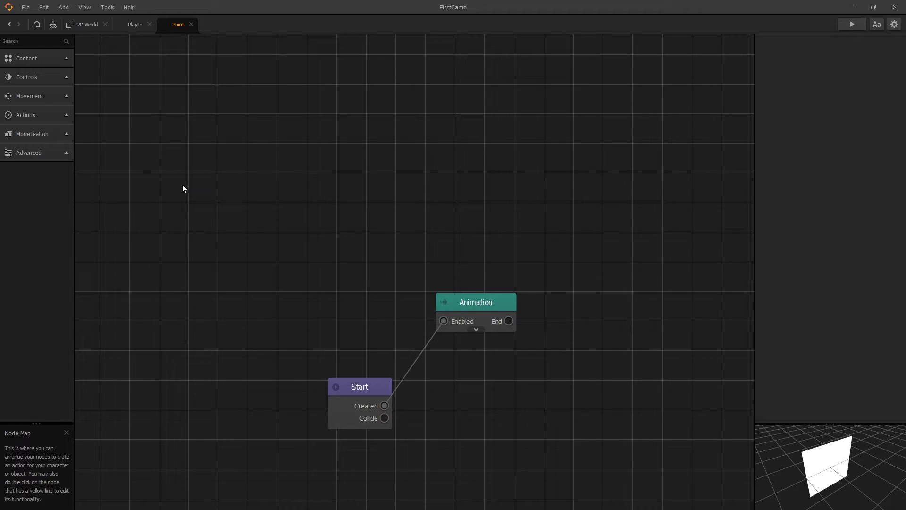
click(44, 118)
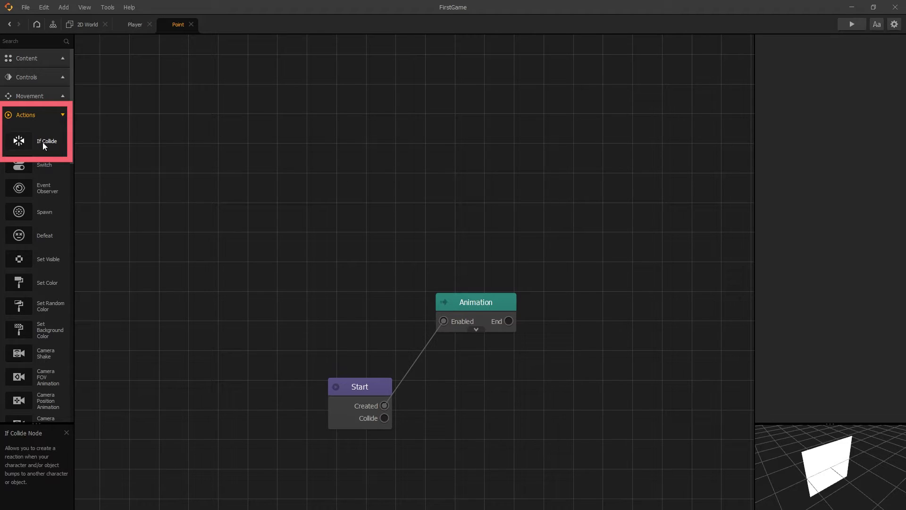
drag(22, 142, 311, 198)
drag(373, 197, 386, 405)
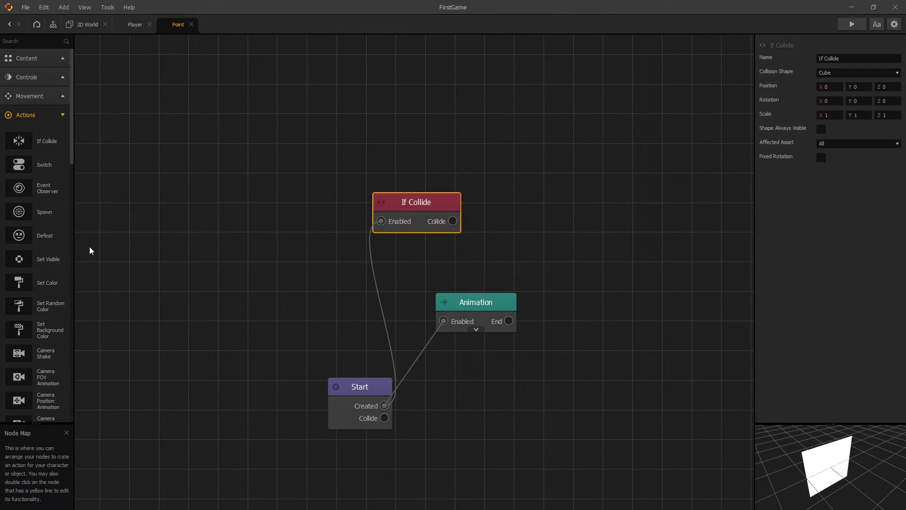
Search 'add', place an Add Point node, and wire If Collide's Collide output to its Enabled input.
click(40, 42)
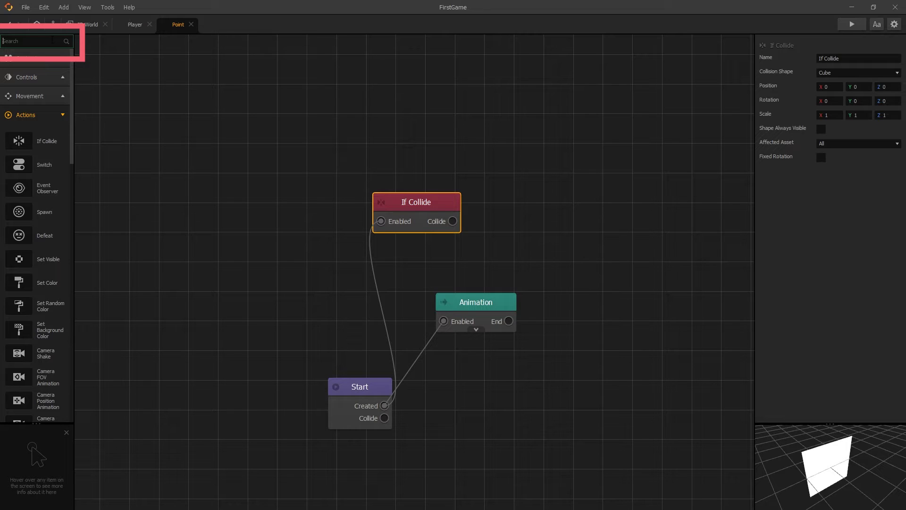
text(add)
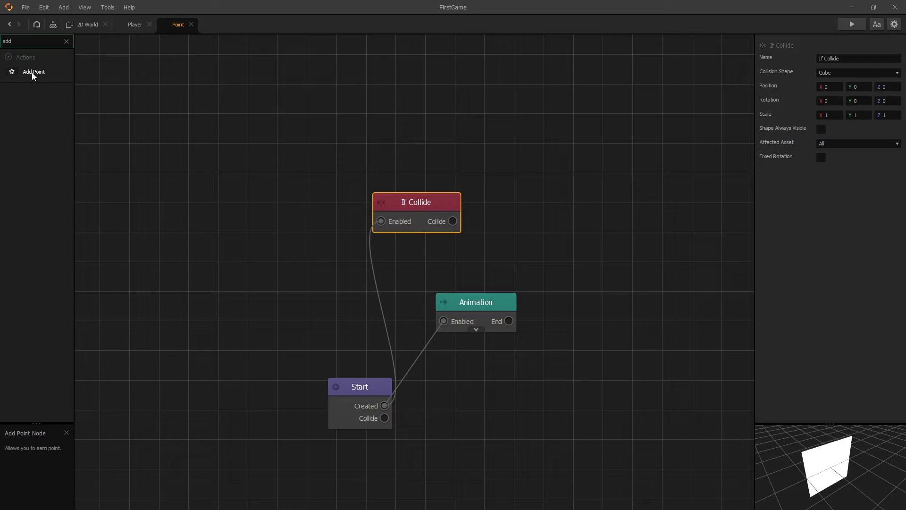
drag(29, 75, 546, 177)
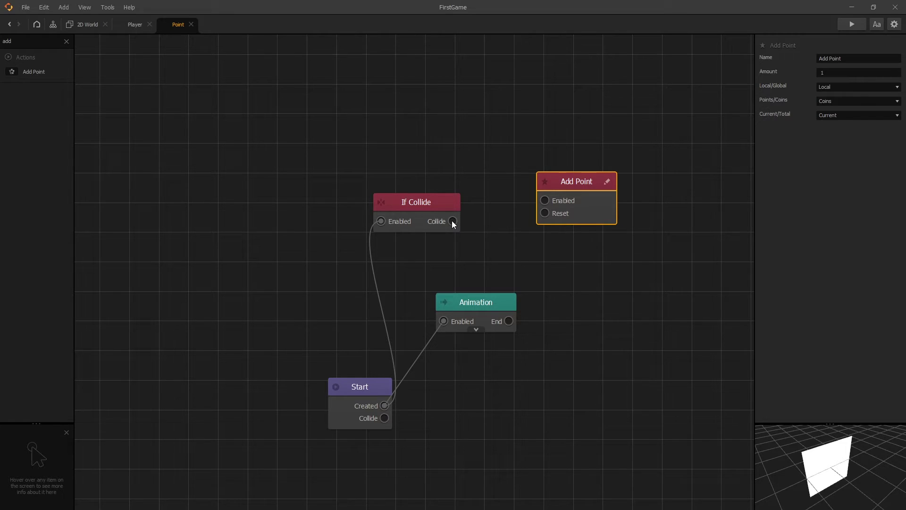
drag(452, 222, 459, 224)
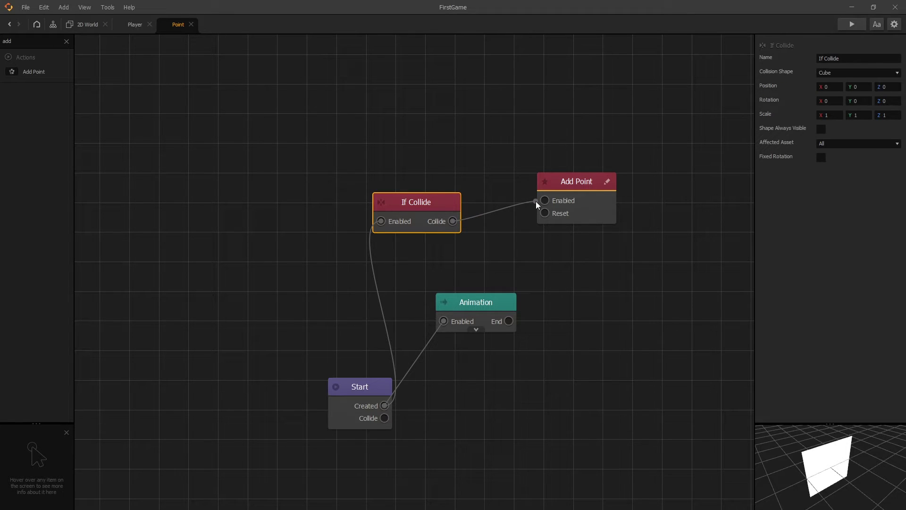
drag(536, 201, 547, 199)
Switch the Add Point node from Coins to Points so it adds 1 Local Points.
click(581, 187)
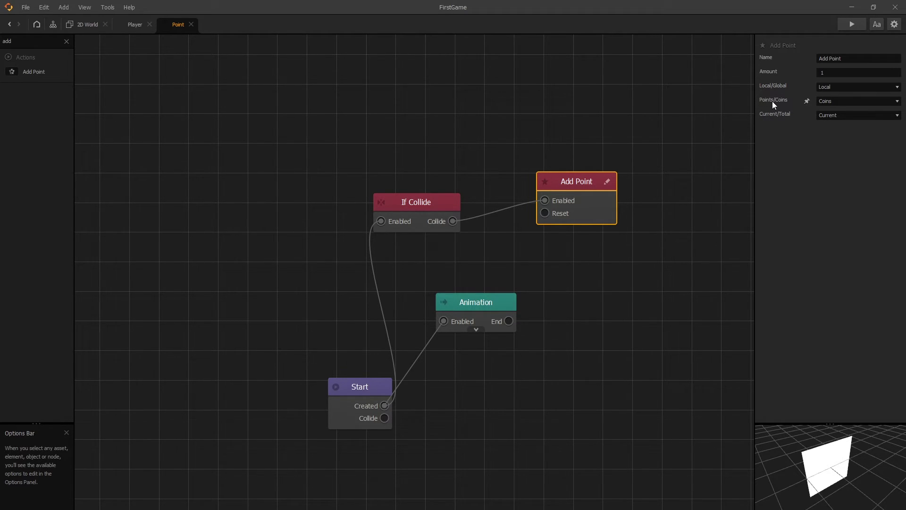
click(850, 101)
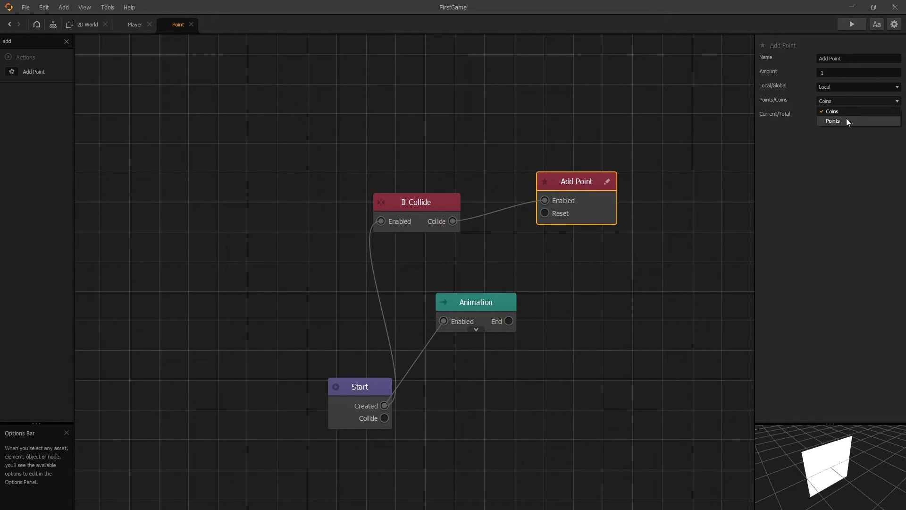
click(847, 122)
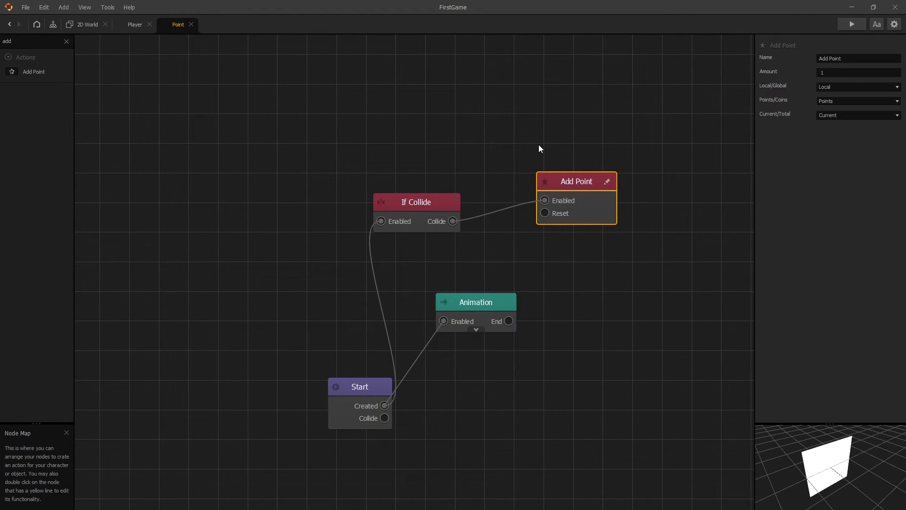
click(429, 212)
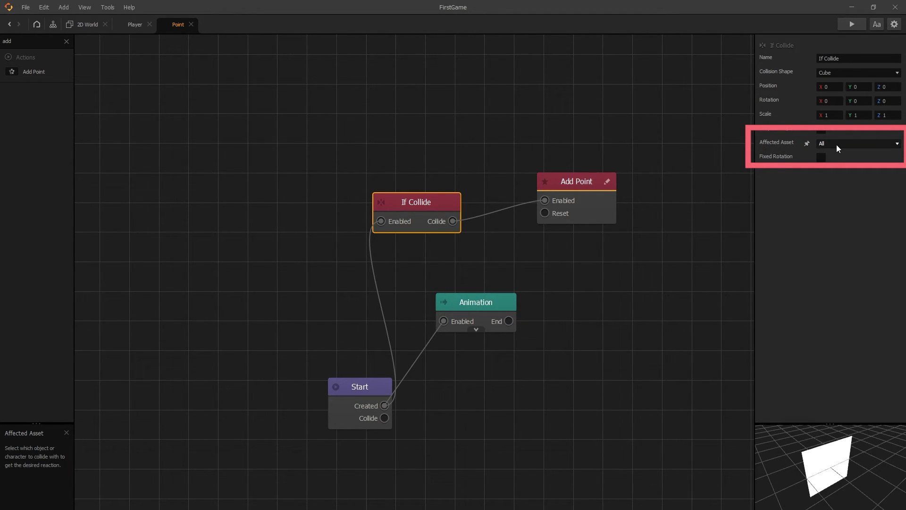
click(82, 24)
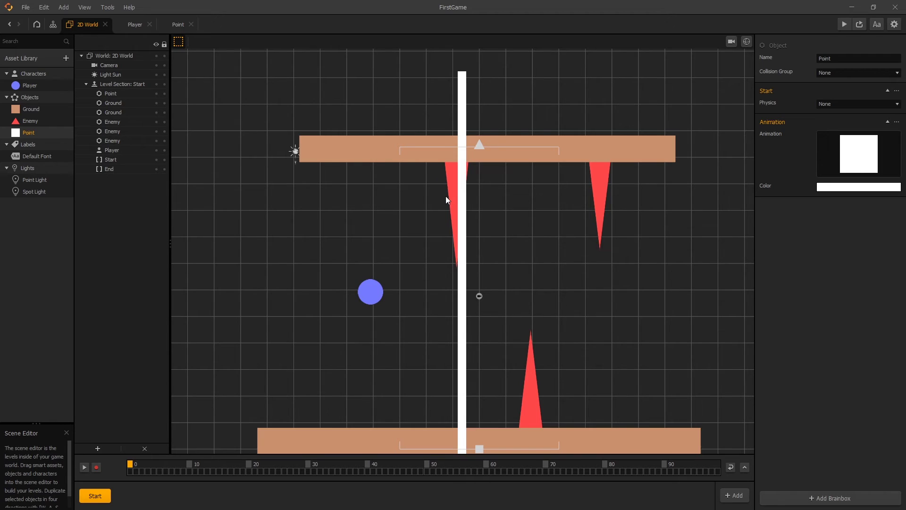
click(465, 335)
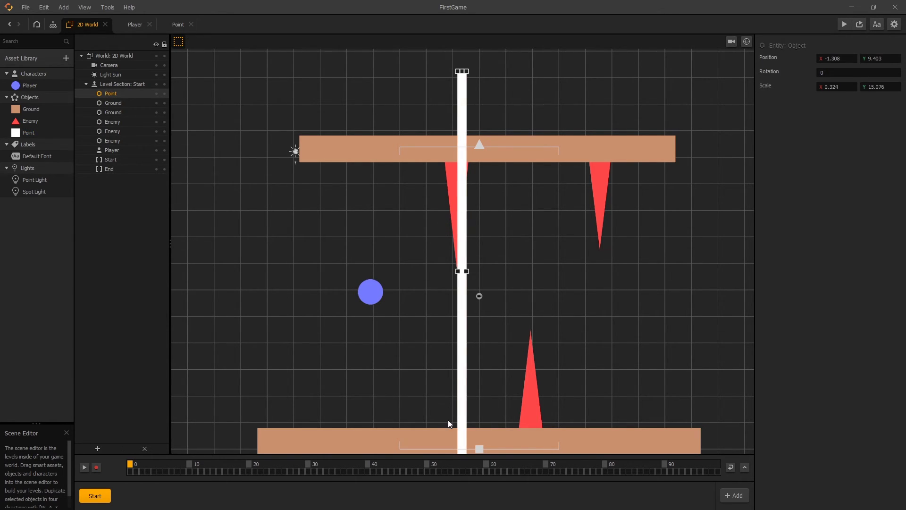
click(444, 431)
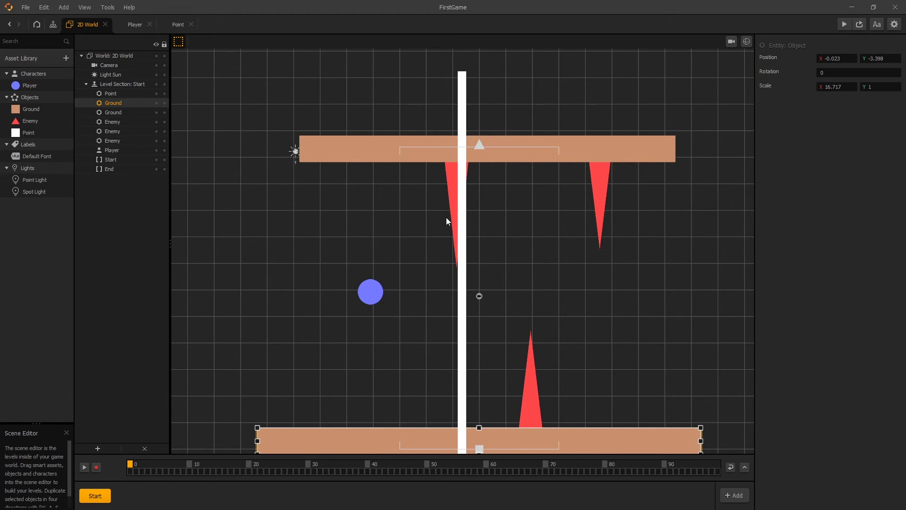
click(450, 190)
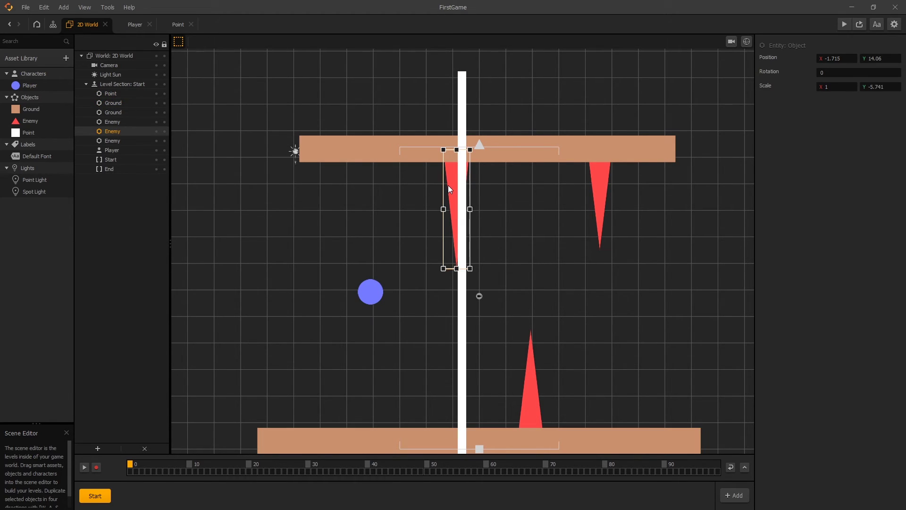
click(429, 152)
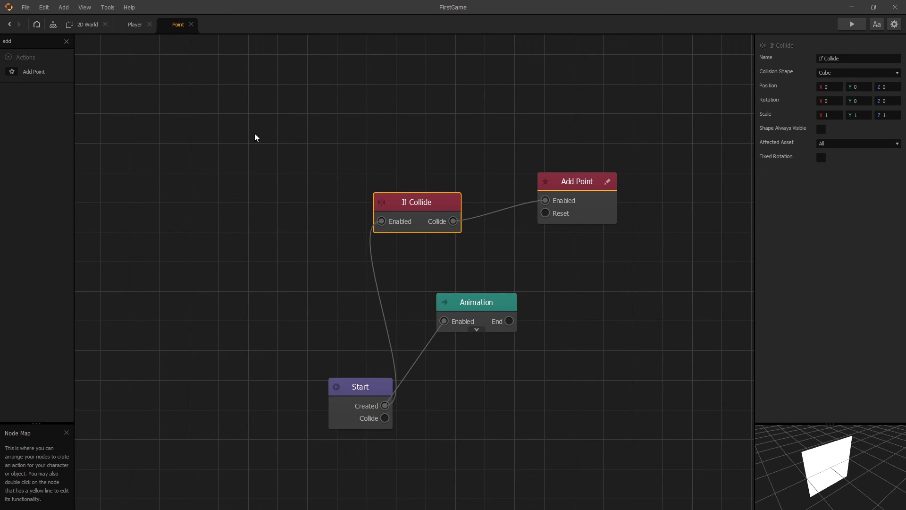
Set the If Collide node's Affected Asset from All to Player.
mouse_move(436, 217)
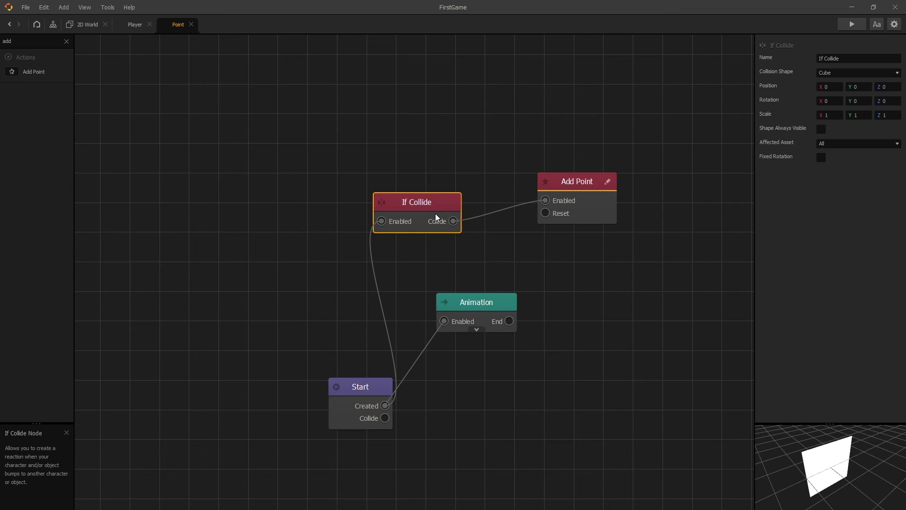
mouse_move(851, 147)
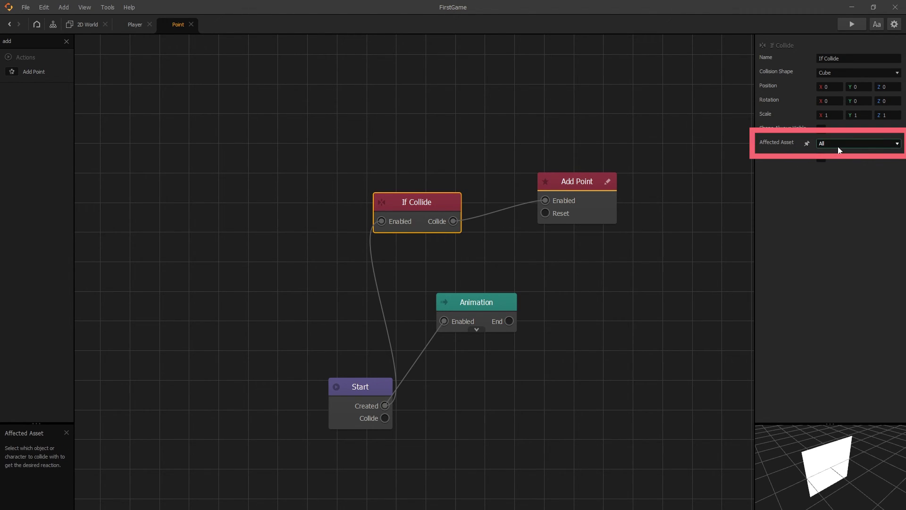
click(839, 146)
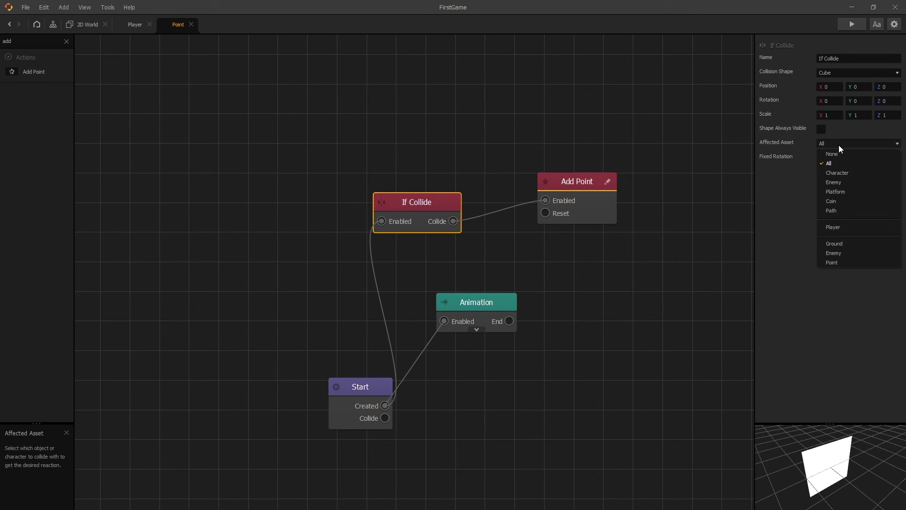
click(844, 226)
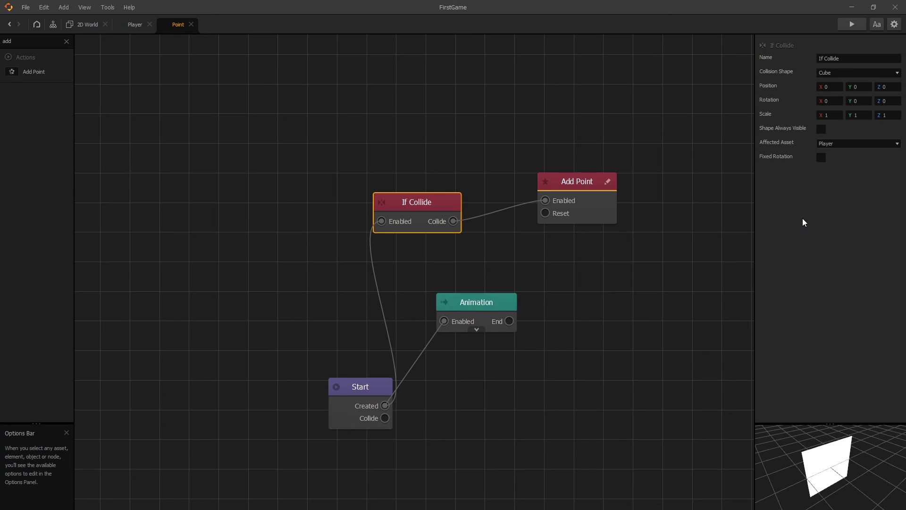
mouse_move(747, 211)
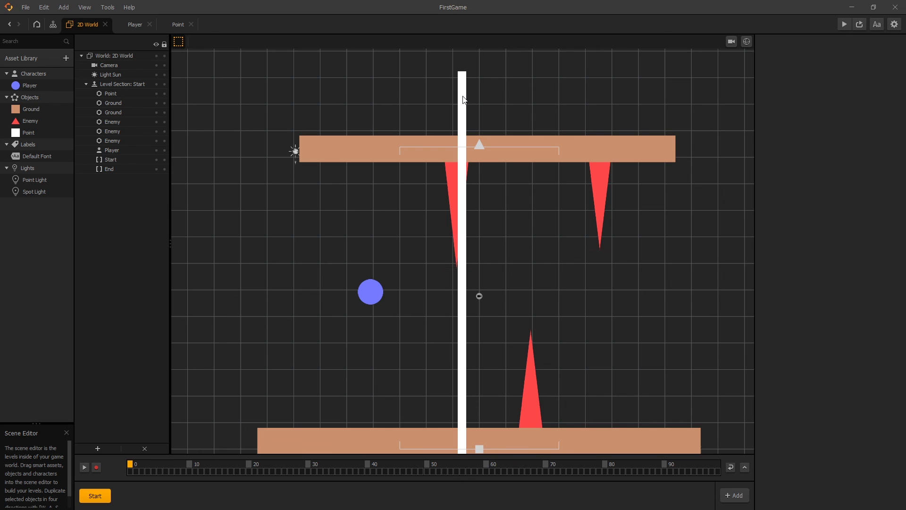
Select the white Point bar in the 2D World level view.
click(462, 99)
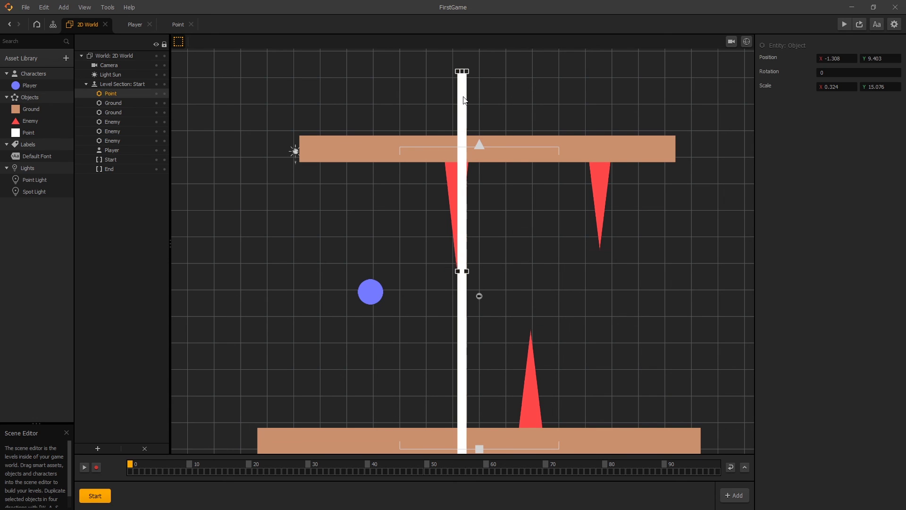